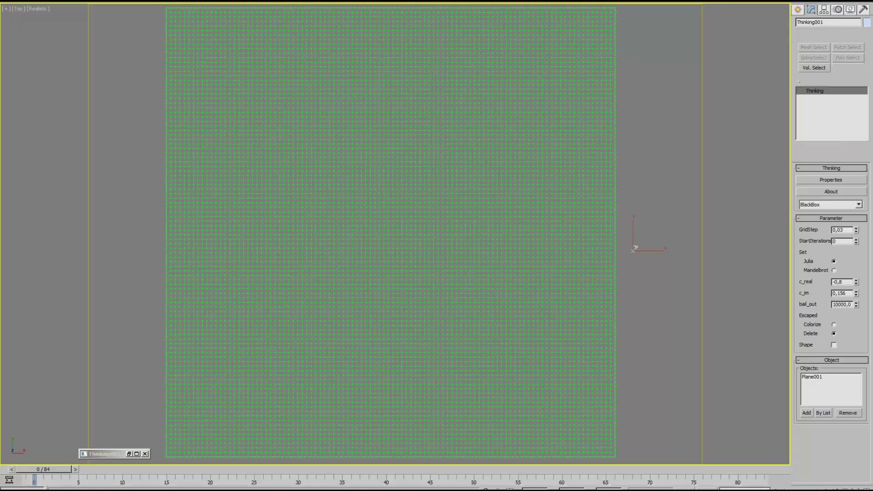
Scrub the timeline to frame 51 to watch the Julia fractal form, then return to frame 0
{"action": "left_click_drag", "start_coordinate": [39, 473], "coordinate": [249, 475]}
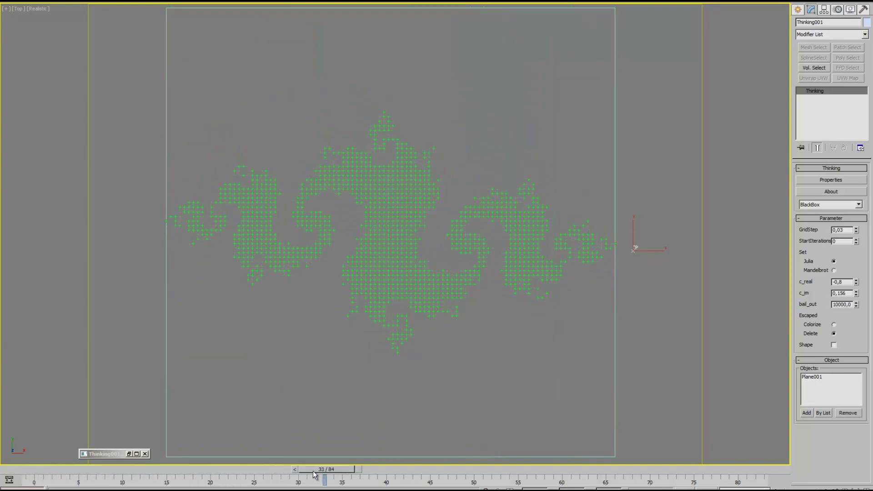
{"action": "left_click_drag", "start_coordinate": [250, 476], "coordinate": [483, 476]}
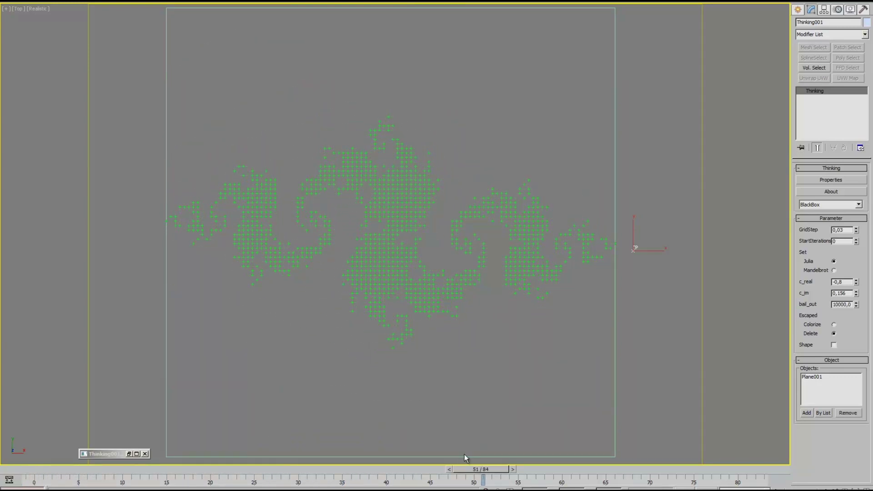
{"action": "left_click", "coordinate": [30, 471]}
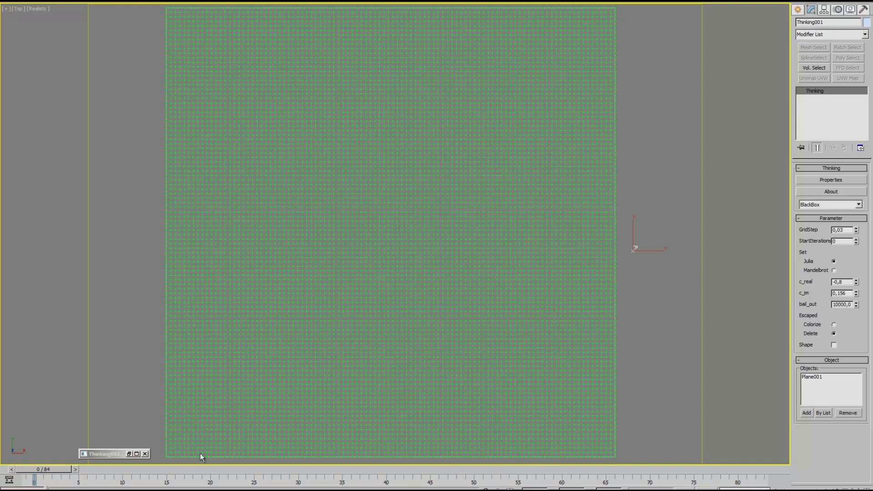
Set the grid step to 0,01 and step forward two frames to view the denser fractal
{"action": "left_click_drag", "start_coordinate": [841, 230], "coordinate": [846, 230]}
{"action": "type", "text": "0,01"}
{"action": "key", "text": "Return"}
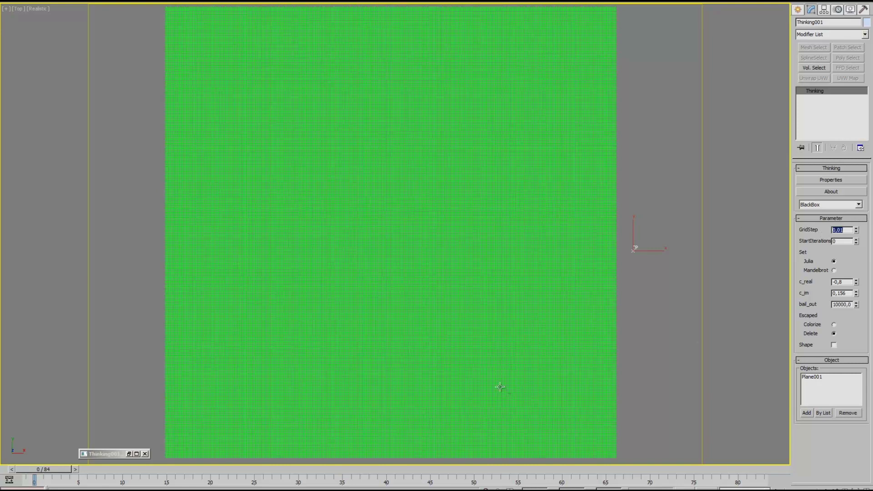
{"action": "key", "text": "period"}
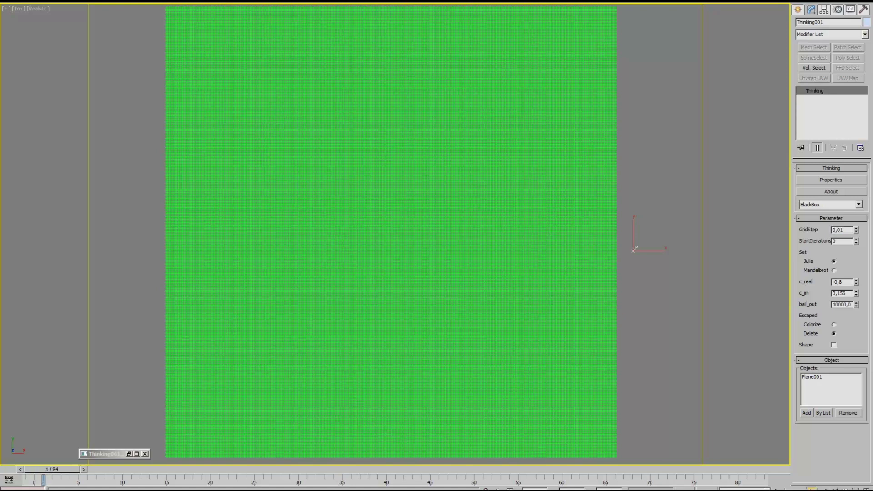
{"action": "key", "text": "period"}
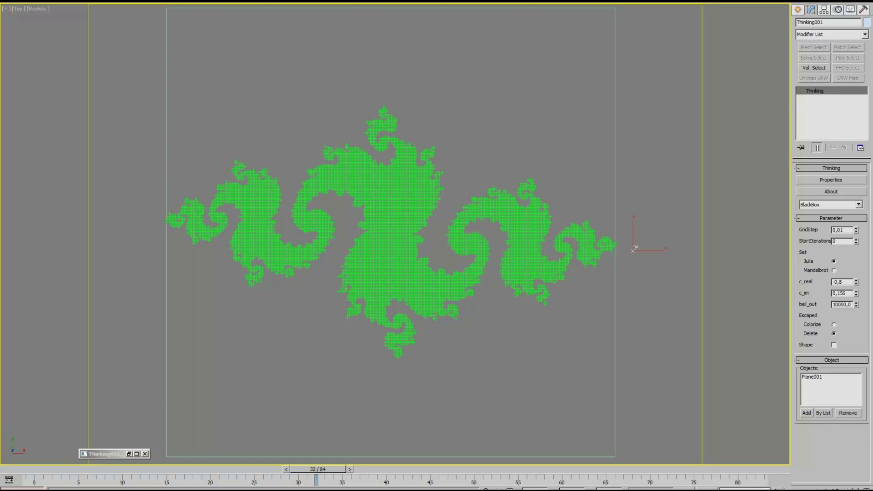
Restore the grid step to 0,03 and move the animation to frame 0
{"action": "left_click", "coordinate": [843, 230]}
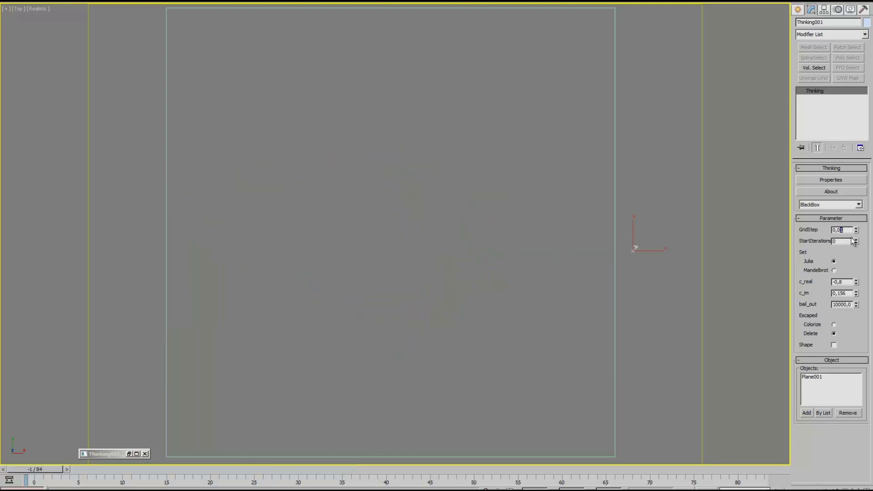
{"action": "type", "text": "3"}
{"action": "key", "text": "Return"}
{"action": "left_click_drag", "start_coordinate": [38, 473], "coordinate": [41, 472]}
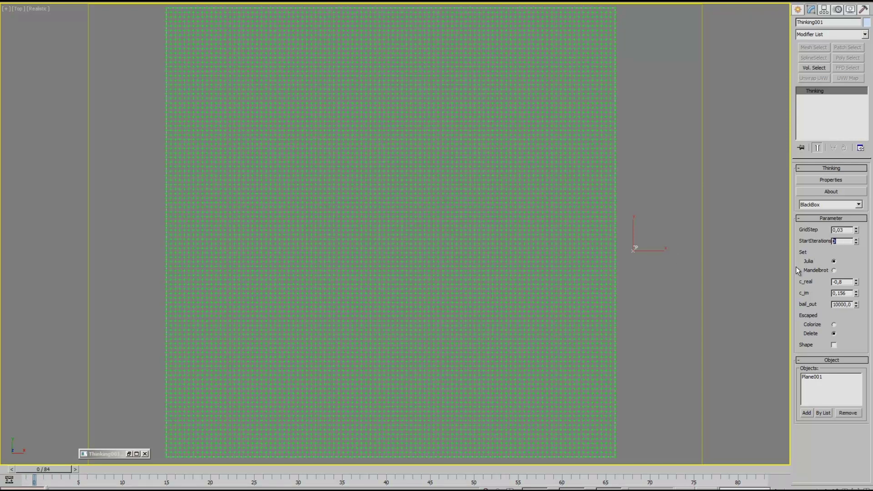
Set start iterations to 10 and preview frames 0 to 24
{"action": "type", "text": "10"}
{"action": "key", "text": "Return"}
{"action": "left_click_drag", "start_coordinate": [52, 473], "coordinate": [279, 468]}
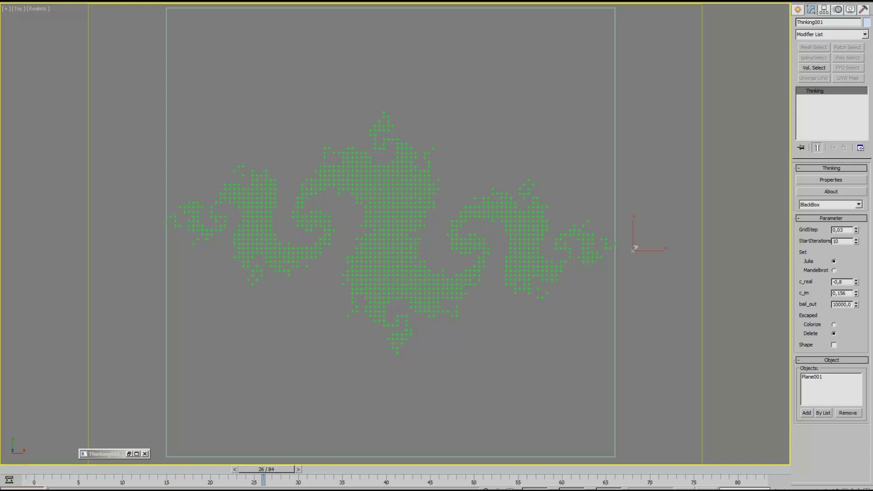
{"action": "key", "text": "Home"}
{"action": "key", "text": "period"}
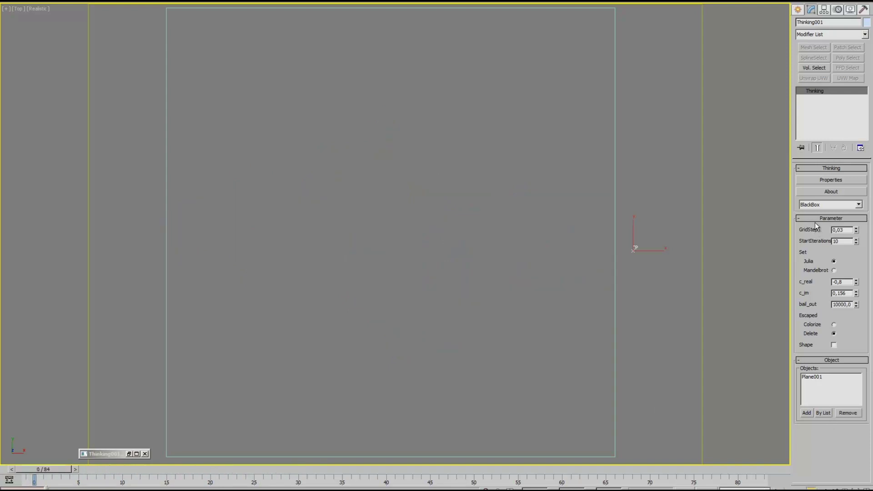
Set c_real to 0,5 and c_im to 0,0, then rewind the animation
{"action": "left_click", "coordinate": [841, 282]}
{"action": "key", "text": "BackSpace"}
{"action": "key", "text": "BackSpace"}
{"action": "type", "text": "5"}
{"action": "key", "text": "Return"}
{"action": "left_click", "coordinate": [847, 295]}
{"action": "type", "text": "0"}
{"action": "key", "text": "Return"}
{"action": "left_click_drag", "start_coordinate": [56, 470], "coordinate": [47, 469]}
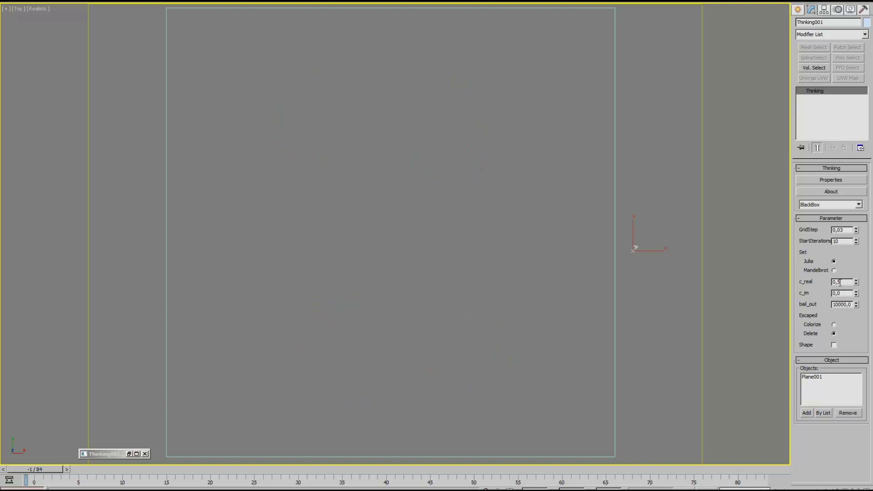
Adjust c_real to 0,25, then 0,27, previewing the fractal regrow to frame 7
{"action": "double_click", "coordinate": [838, 282]}
{"action": "type", "text": "5"}
{"action": "key", "text": "Return"}
{"action": "left_click_drag", "start_coordinate": [38, 470], "coordinate": [312, 462]}
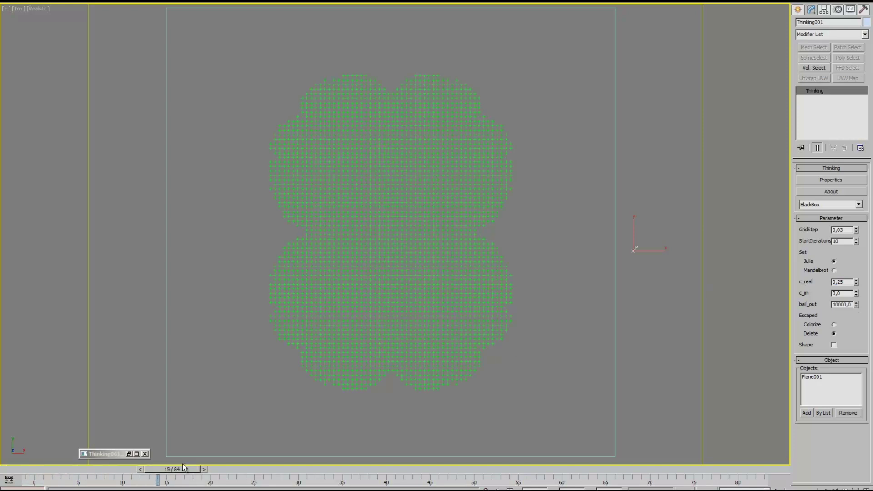
{"action": "double_click", "coordinate": [841, 282]}
{"action": "type", "text": "0,27"}
{"action": "key", "text": "Return"}
{"action": "left_click", "coordinate": [48, 470]}
{"action": "left_click_drag", "start_coordinate": [63, 469], "coordinate": [308, 457]}
Set c_im to 0,1 and scrub the timeline to frame 3
{"action": "double_click", "coordinate": [846, 282]}
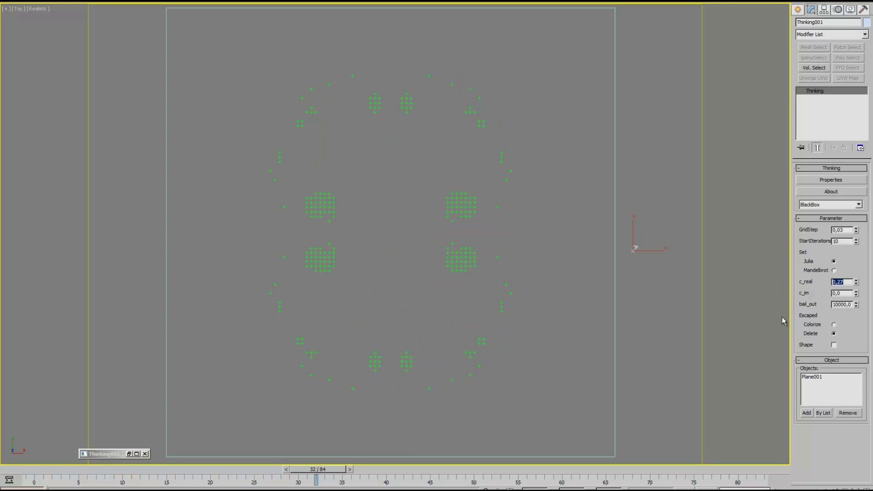
{"action": "left_click", "coordinate": [844, 294]}
{"action": "type", "text": "1"}
{"action": "key", "text": "Return"}
{"action": "left_click_drag", "start_coordinate": [23, 470], "coordinate": [269, 468]}
Try c_im 0,3, then settle on 0,5, previewing frames 0 to 25
{"action": "left_click", "coordinate": [840, 293]}
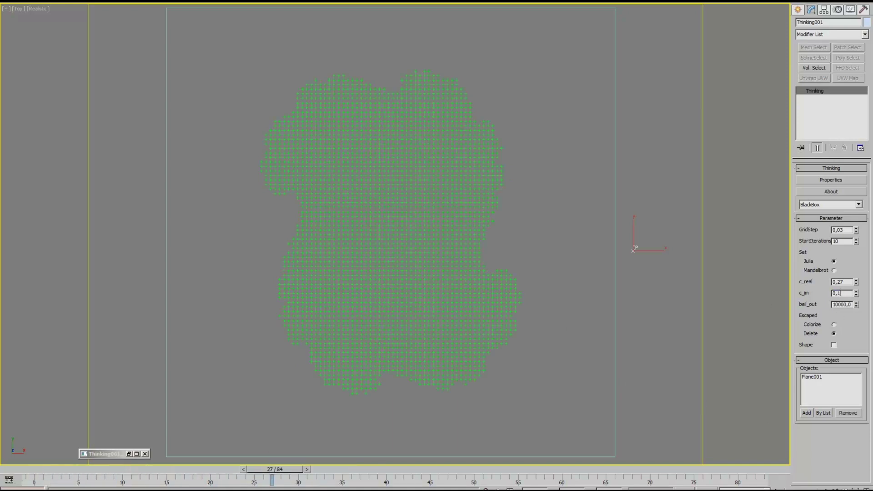
{"action": "type", "text": "3"}
{"action": "key", "text": "Return"}
{"action": "left_click", "coordinate": [845, 294]}
{"action": "key", "text": "BackSpace"}
{"action": "type", "text": "5"}
{"action": "key", "text": "Return"}
{"action": "left_click", "coordinate": [24, 471]}
{"action": "left_click_drag", "start_coordinate": [40, 474], "coordinate": [258, 471]}
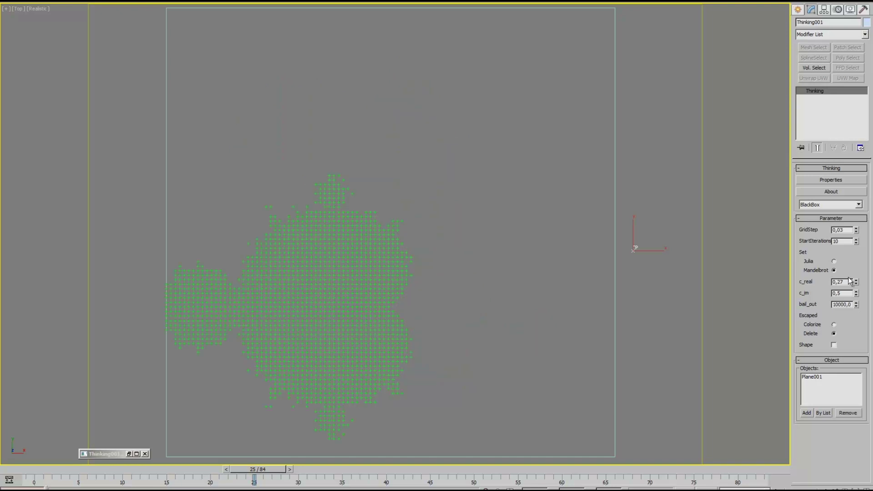
Set c_real to 0,0 and select the c_im value
{"action": "left_click_drag", "start_coordinate": [845, 282], "coordinate": [743, 279]}
{"action": "type", "text": "0"}
{"action": "key", "text": "Return"}
{"action": "left_click_drag", "start_coordinate": [847, 293], "coordinate": [754, 307]}
Change c_real to -0,6 and scrub from frame 0 to regrow the Mandelbrot
{"action": "double_click", "coordinate": [841, 283]}
{"action": "type", "text": "-0,"}
{"action": "key", "text": "Return"}
{"action": "left_click", "coordinate": [52, 468]}
{"action": "left_click_drag", "start_coordinate": [54, 468], "coordinate": [172, 470]}
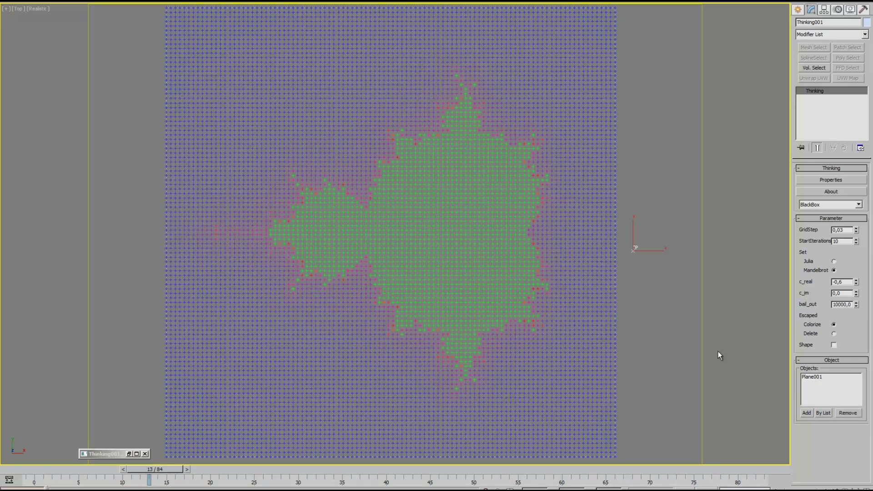
Enable particle shapes and set the ComplexNumbers group display from Ticks to None
{"action": "left_click", "coordinate": [833, 346]}
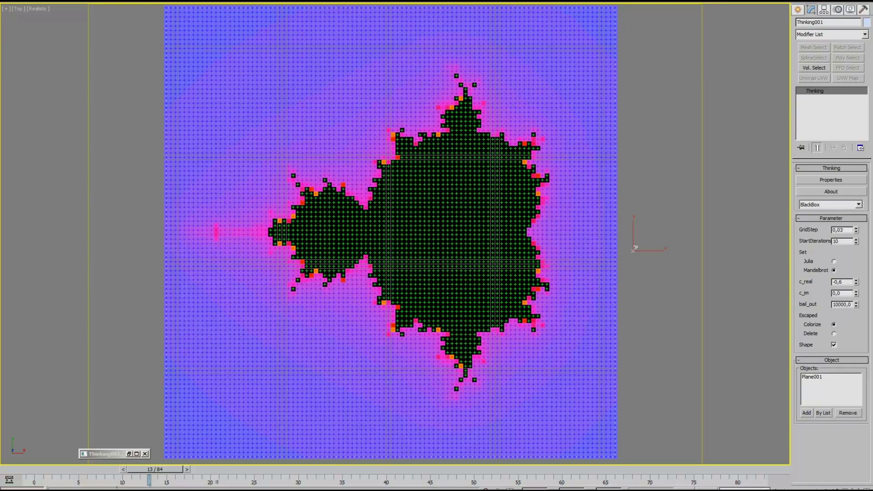
{"action": "left_click", "coordinate": [129, 454]}
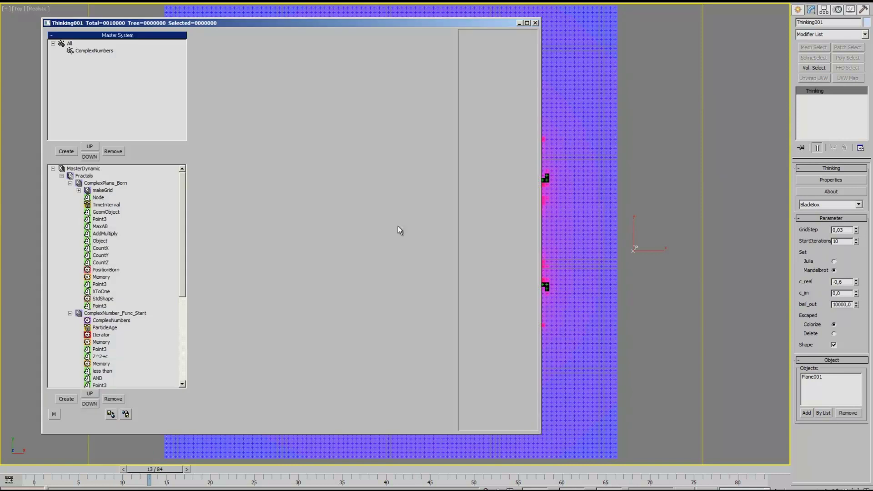
{"action": "left_click", "coordinate": [95, 51]}
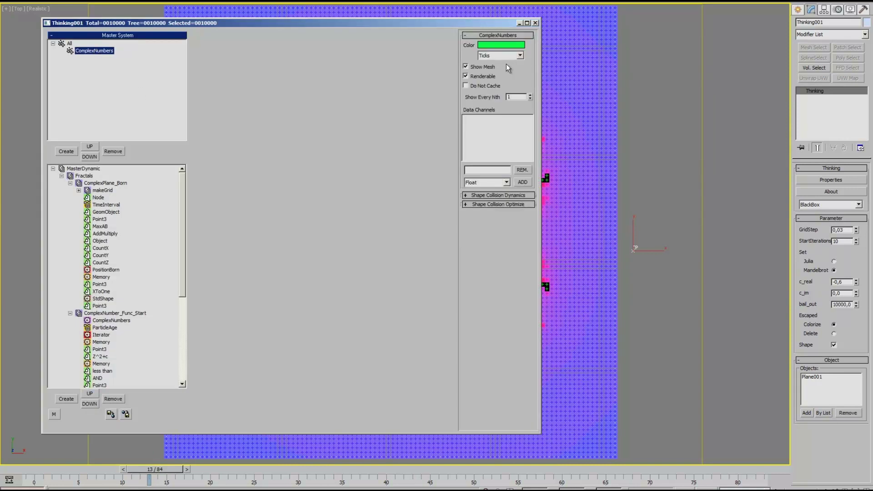
{"action": "left_click", "coordinate": [505, 56]}
{"action": "left_click", "coordinate": [505, 64]}
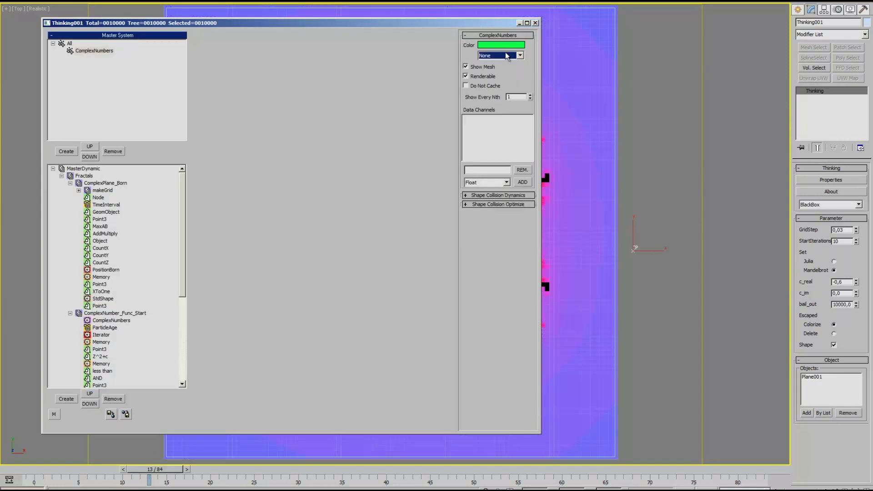
{"action": "left_click", "coordinate": [519, 23]}
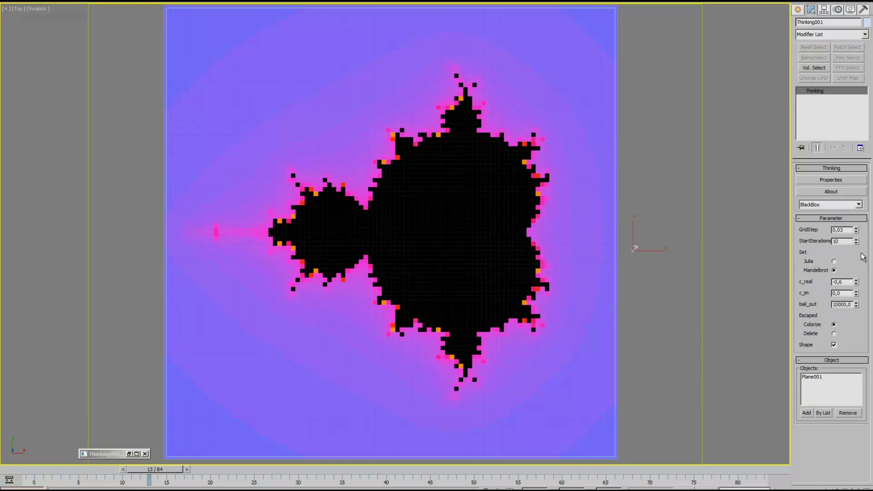
{"action": "type", "text": "0,01"}
Commit grid step 0,01, confirm Object Properties, and bring up the TP_Color Material Editor
{"action": "key", "text": "Return"}
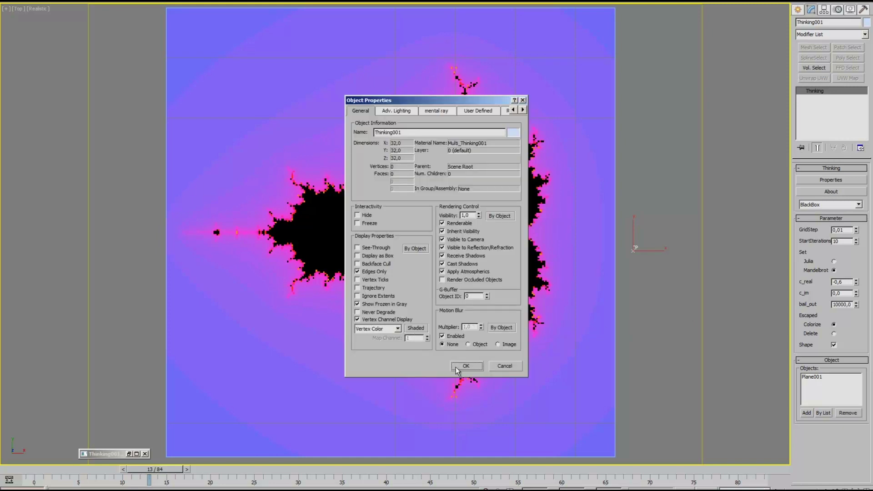
{"action": "left_click", "coordinate": [478, 367]}
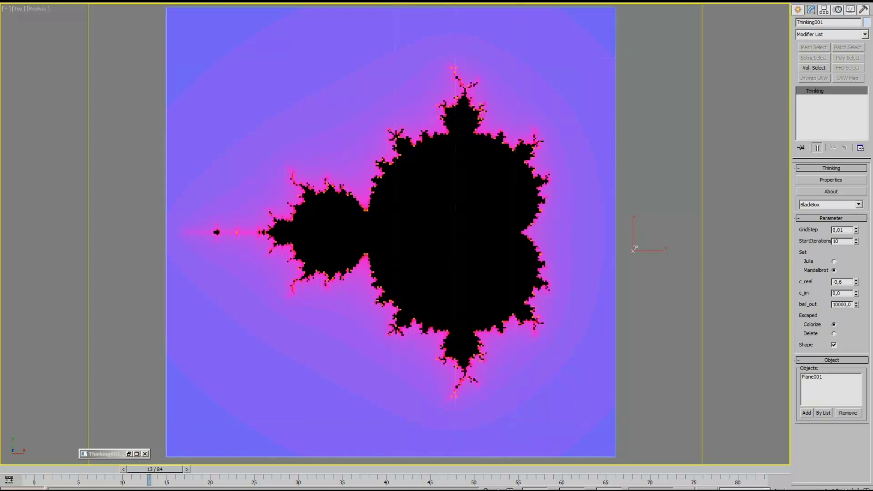
{"action": "key", "text": "m"}
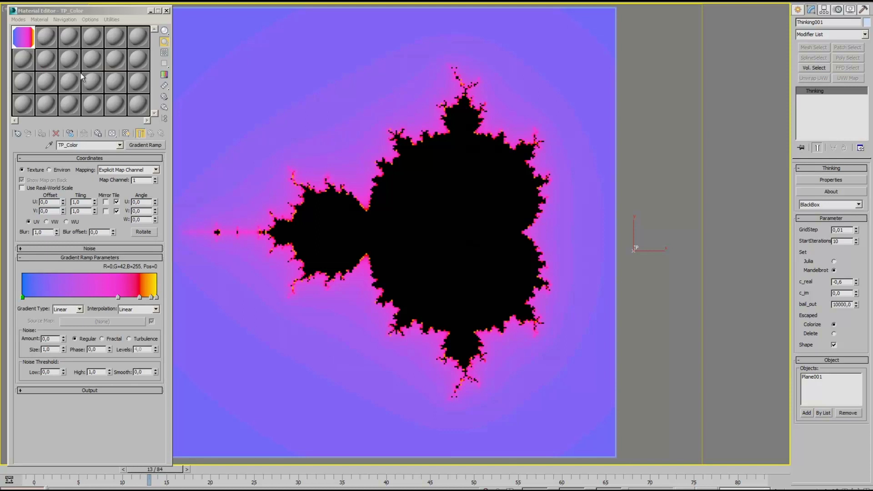
{"action": "left_click_drag", "start_coordinate": [87, 14], "coordinate": [98, 13]}
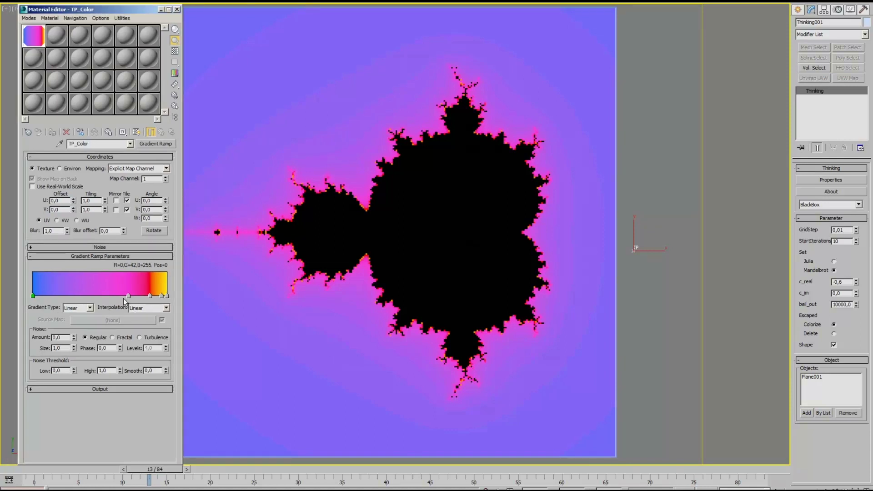